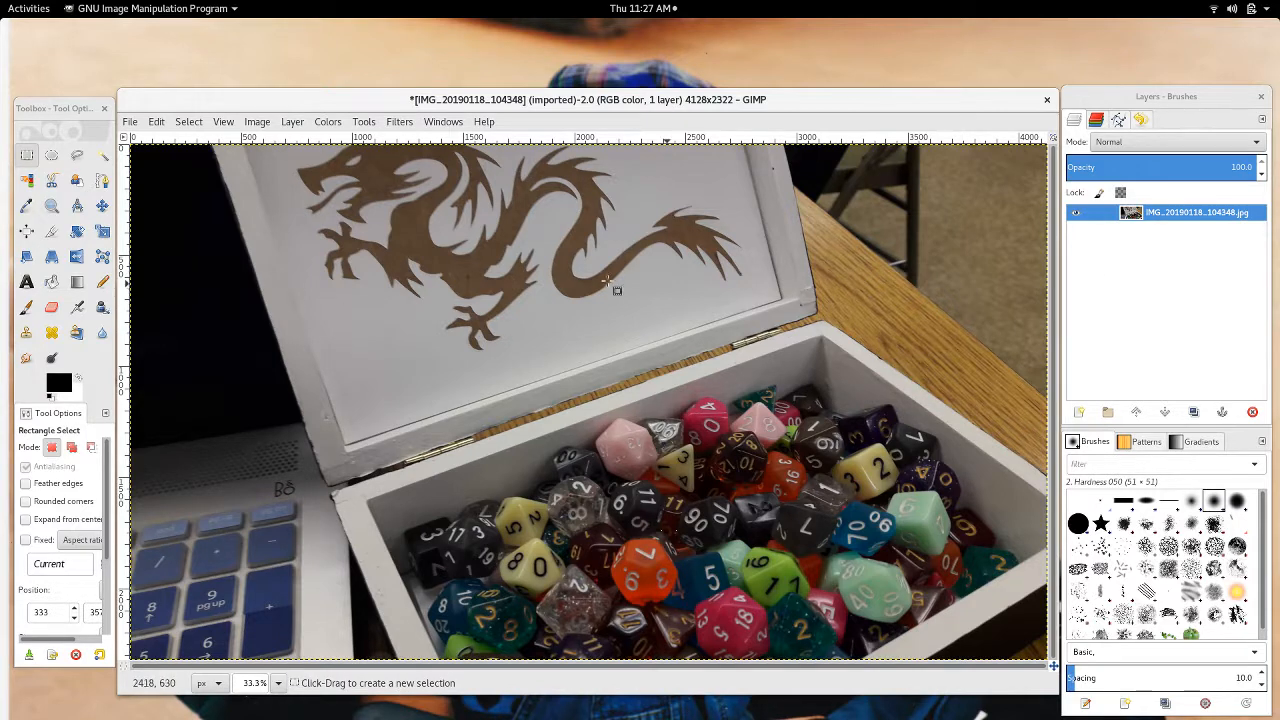
# Try cropping the dark strip beside the open box off the photo to a width of about 3753 px, and undo the crop.
pyautogui.click(52, 234)
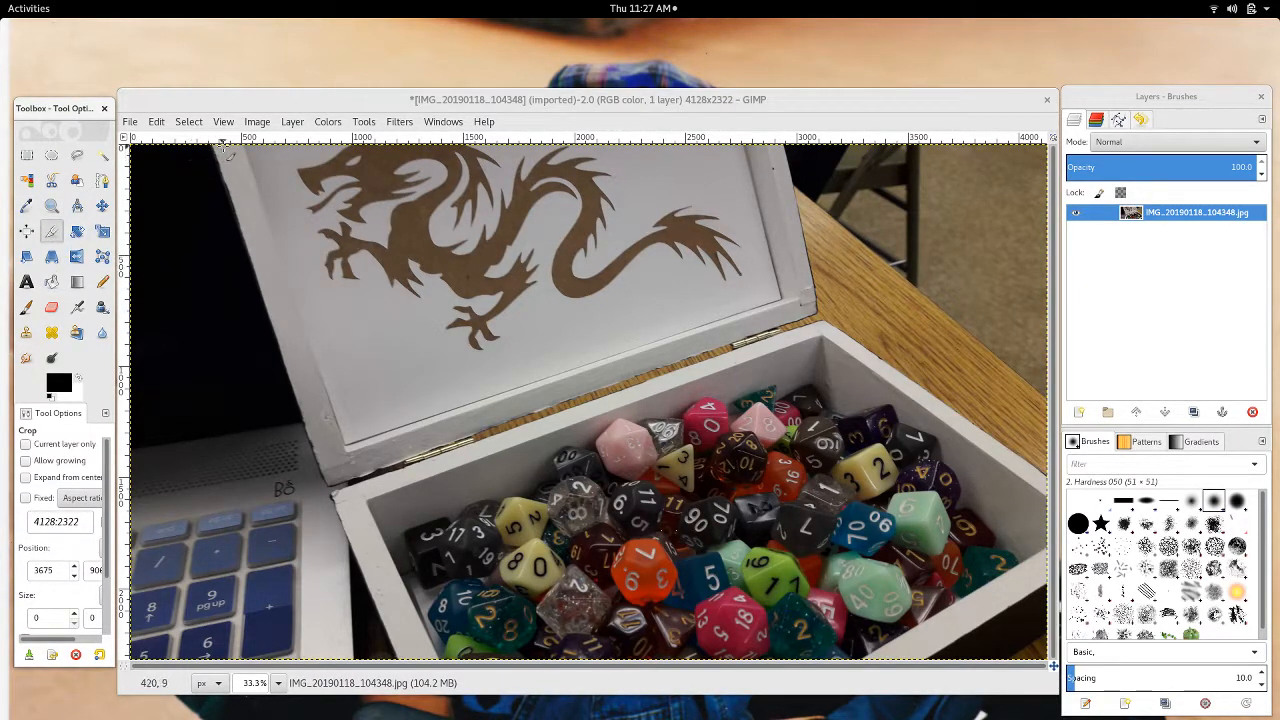
pyautogui.moveTo(226, 148); pyautogui.dragTo(1042, 680)
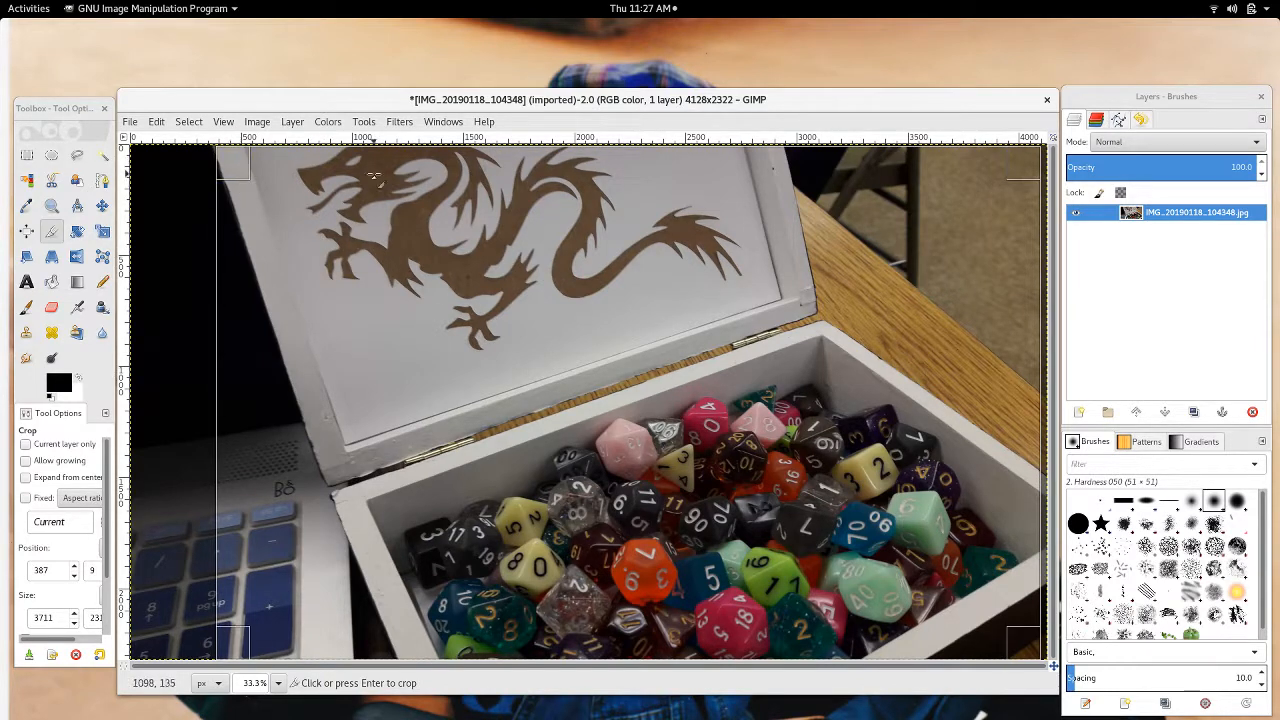
pyautogui.moveTo(246, 172); pyautogui.dragTo(232, 149)
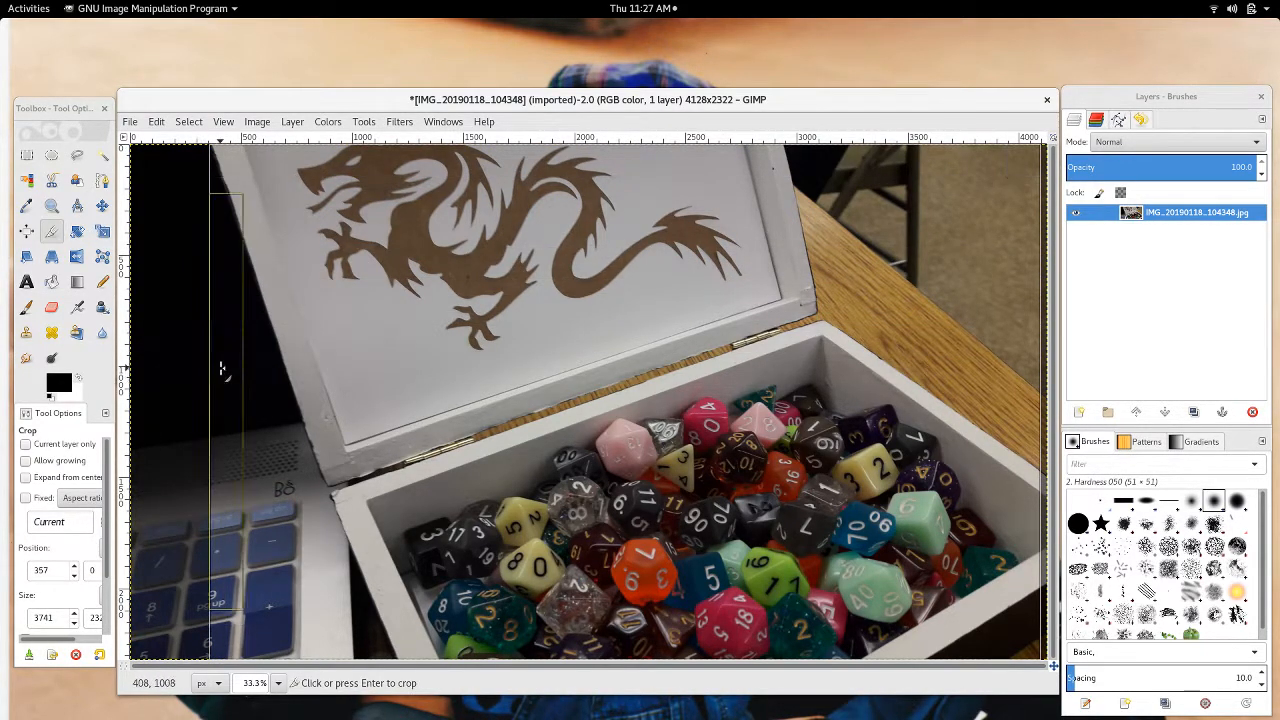
pyautogui.moveTo(224, 370)
pyautogui.mouseDown()
pyautogui.moveTo(263, 381)
pyautogui.moveTo(208, 377)
pyautogui.mouseUp()
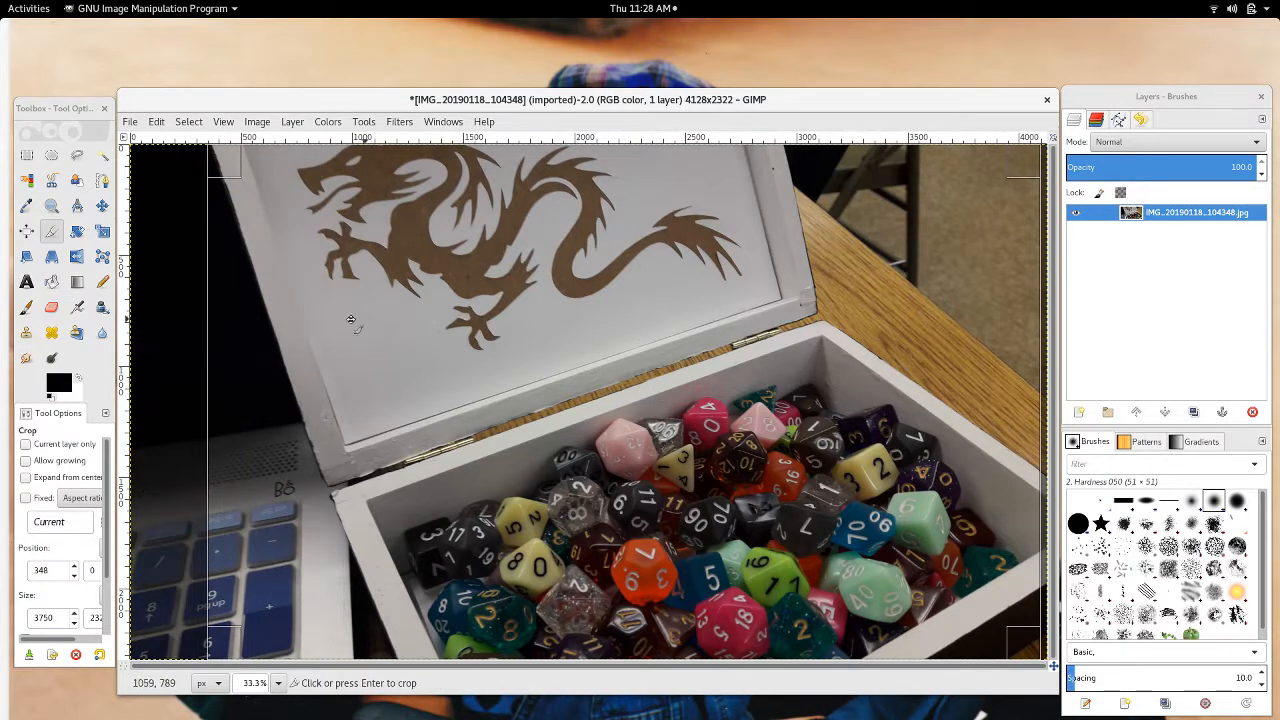
pyautogui.click(168, 315)
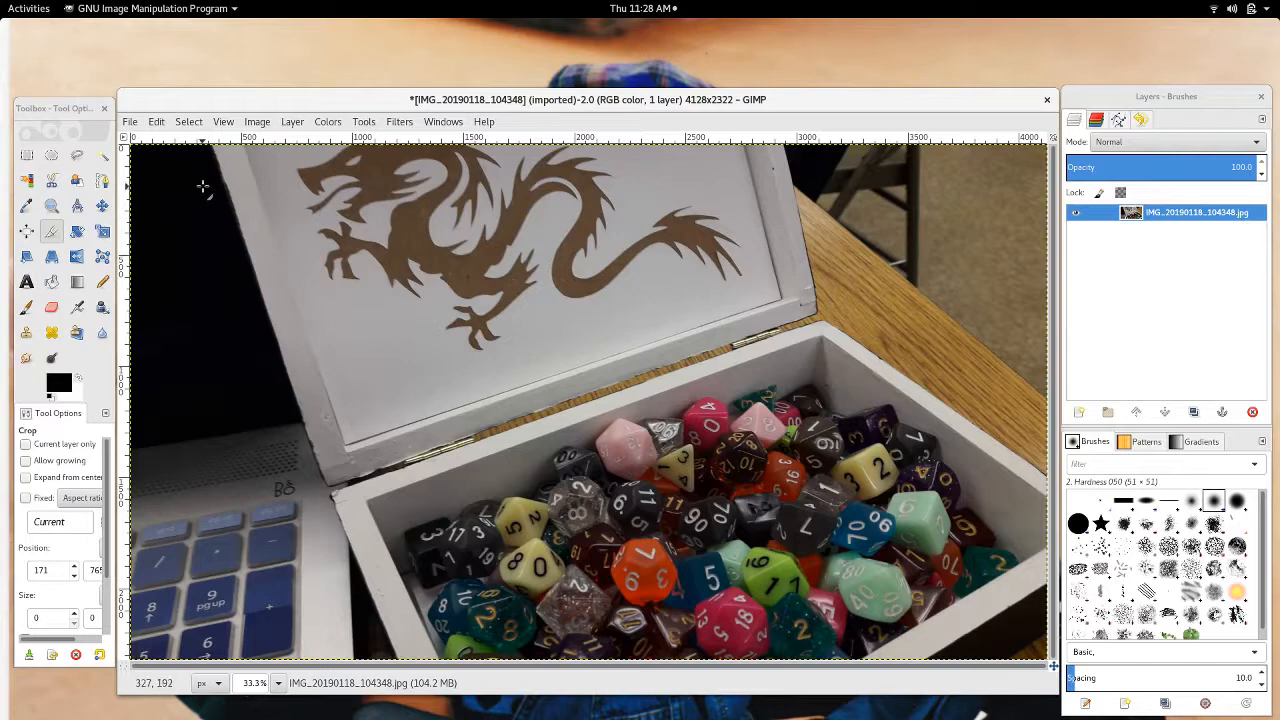
pyautogui.moveTo(213, 142); pyautogui.dragTo(1052, 664)
pyautogui.click(747, 407)
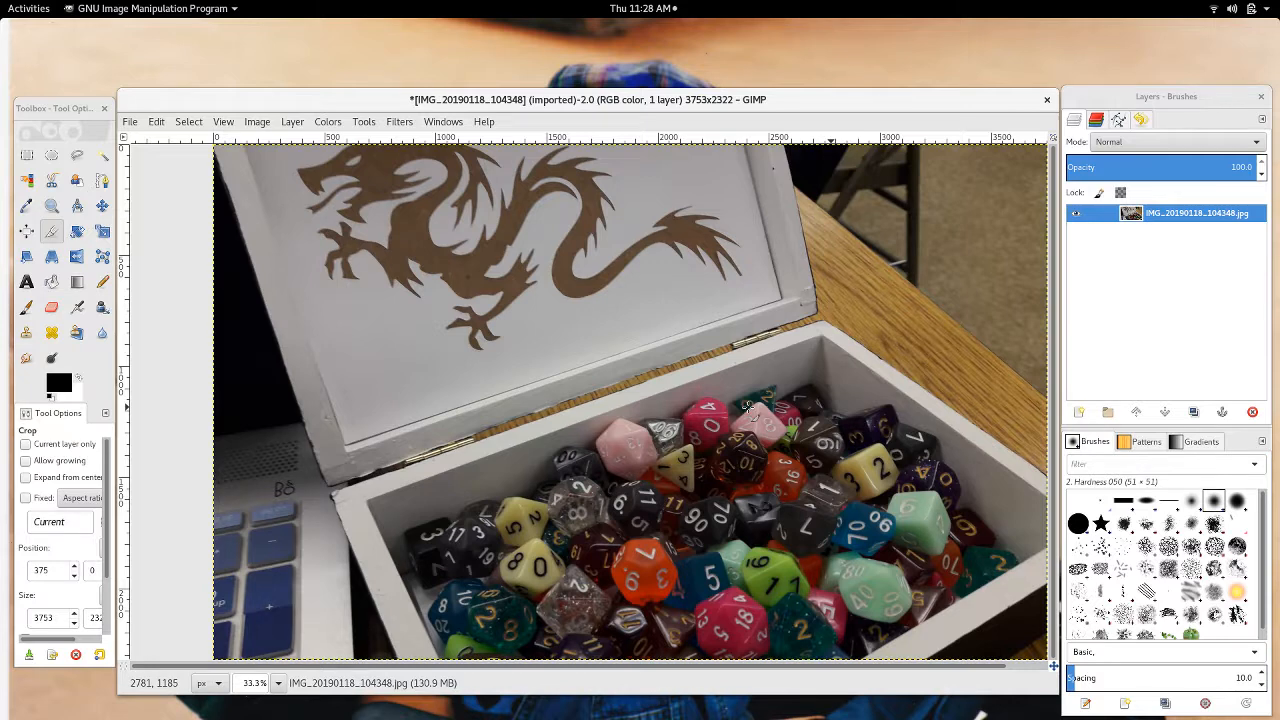
pyautogui.hotkey('ctrl', 'z')
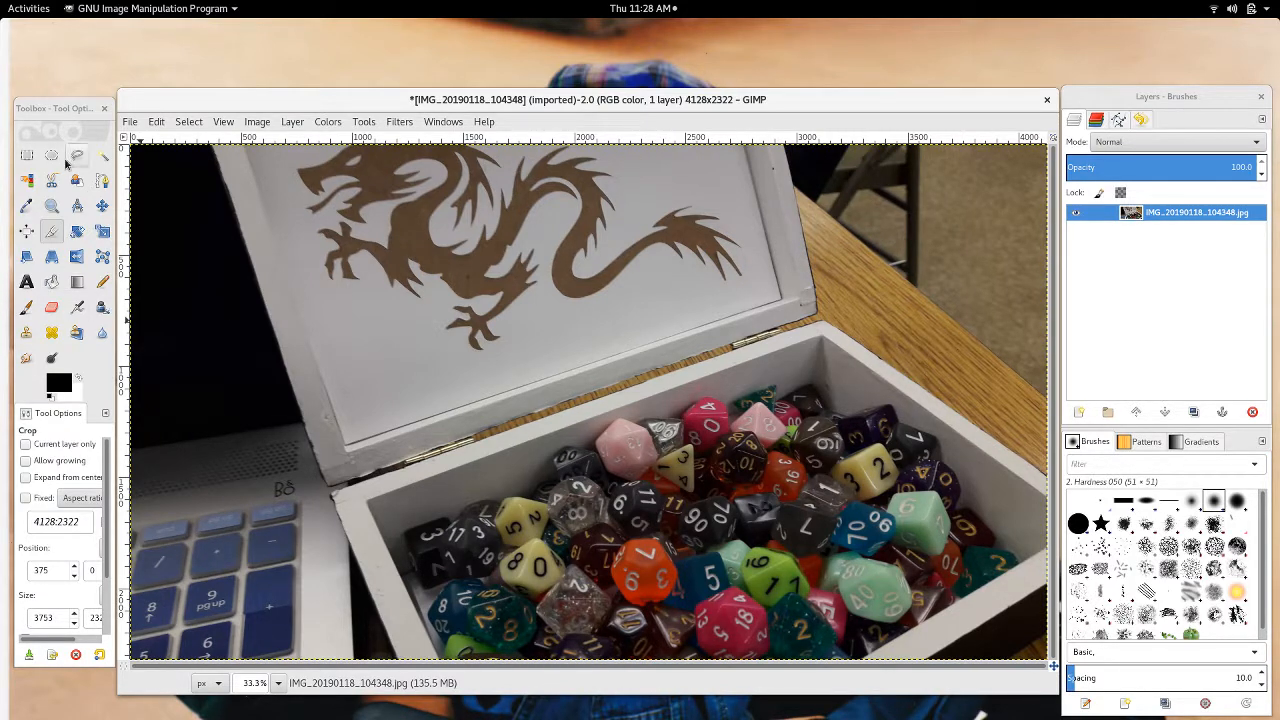
# Try a Levels adjustment on the photo with the white input level at 189 and the gamma at 0.66.
pyautogui.click(302, 122)
pyautogui.moveTo(338, 127)
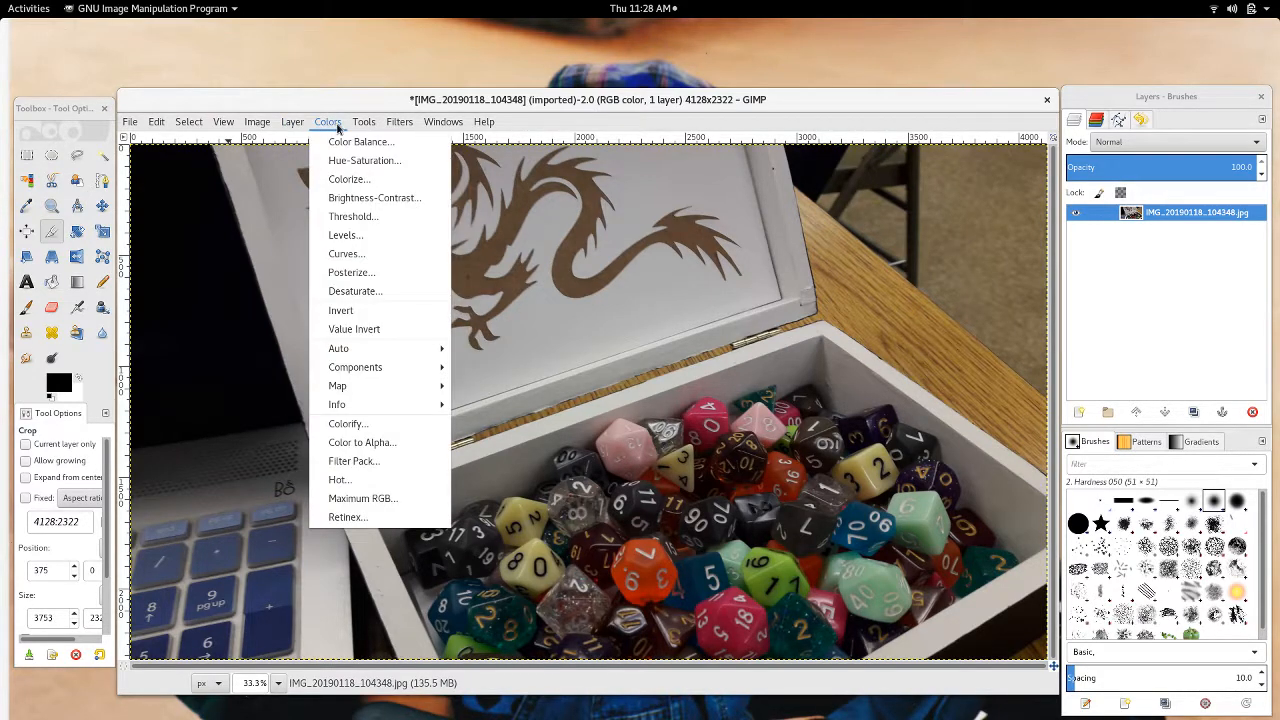
pyautogui.click(374, 236)
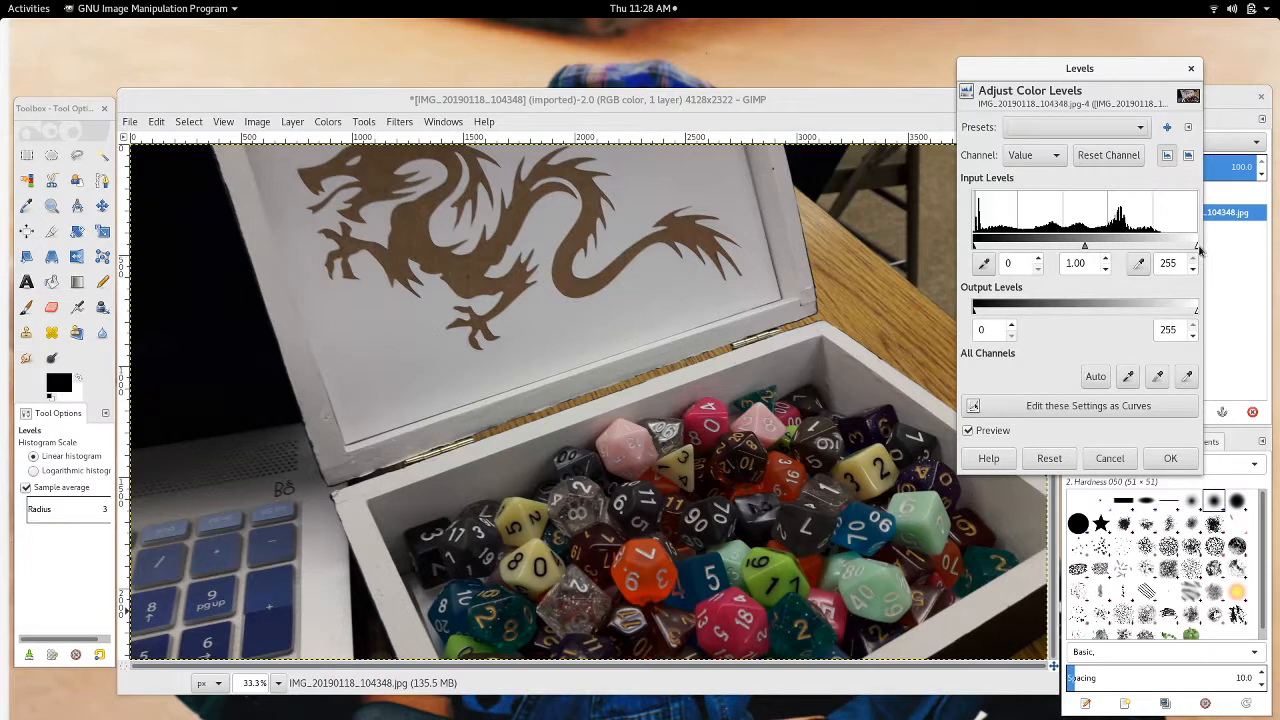
pyautogui.moveTo(1197, 248); pyautogui.dragTo(1171, 250)
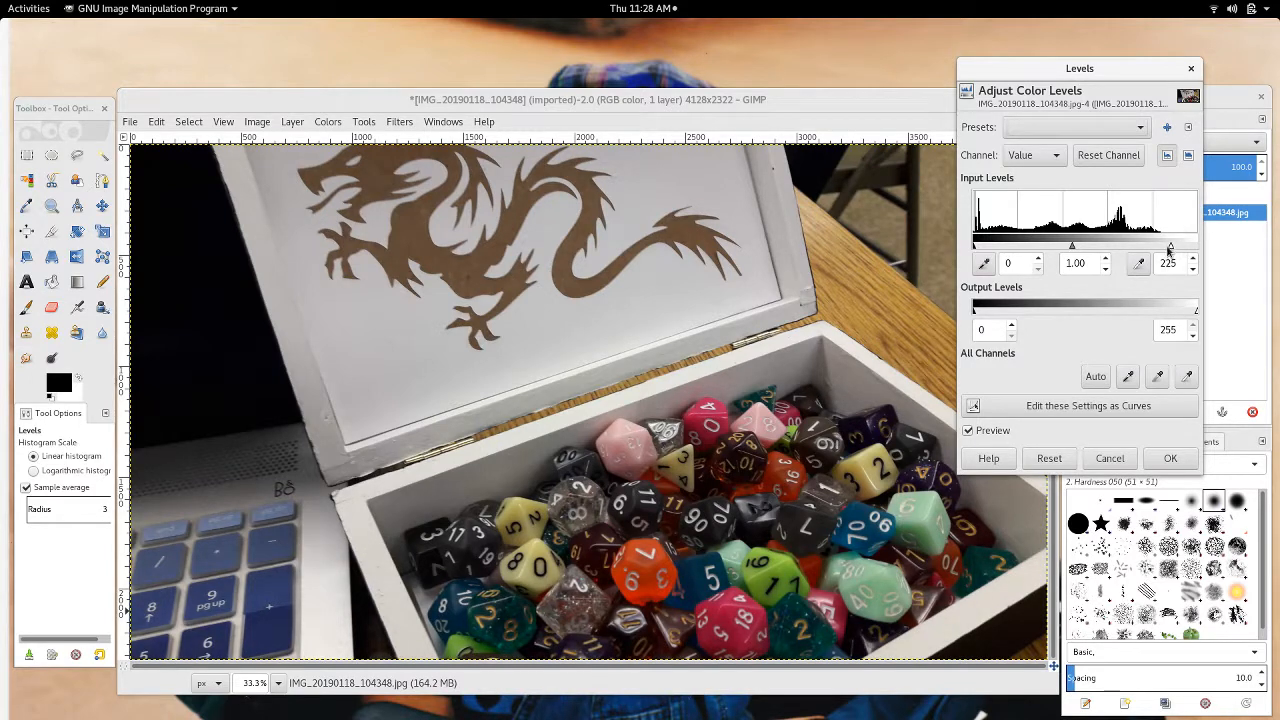
pyautogui.moveTo(1171, 250); pyautogui.dragTo(1139, 249)
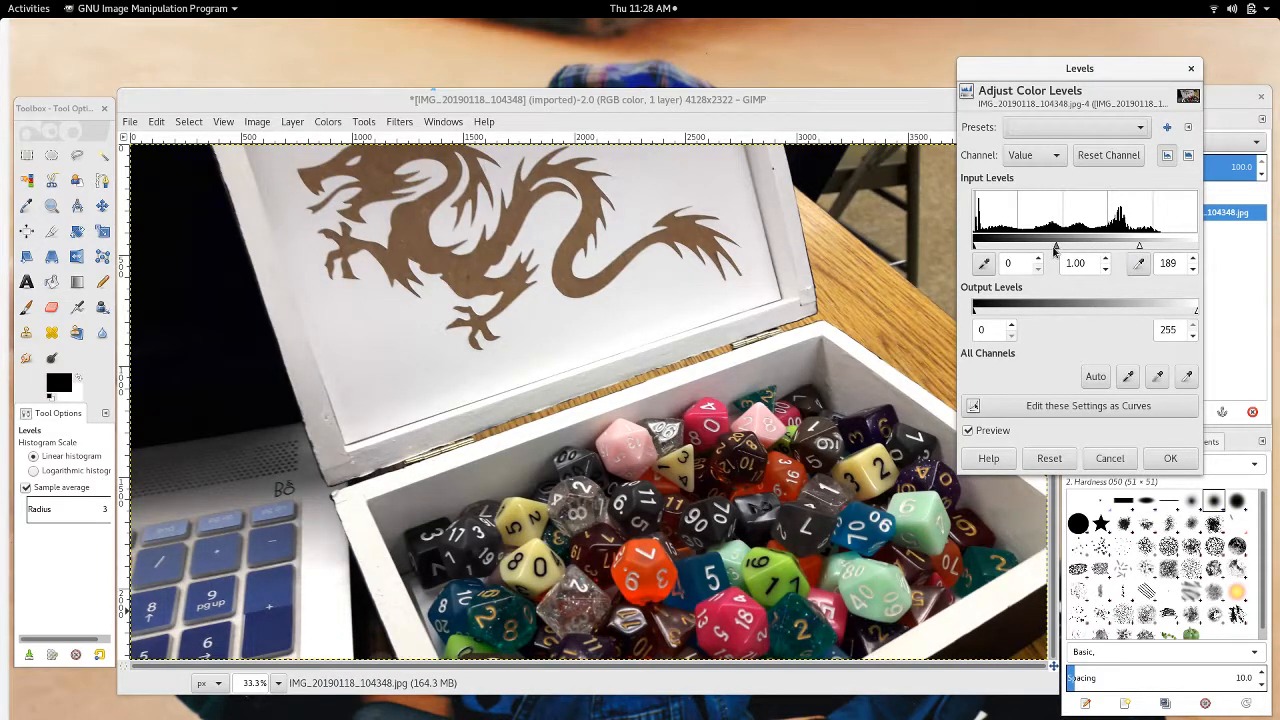
pyautogui.moveTo(1055, 250); pyautogui.dragTo(1076, 250)
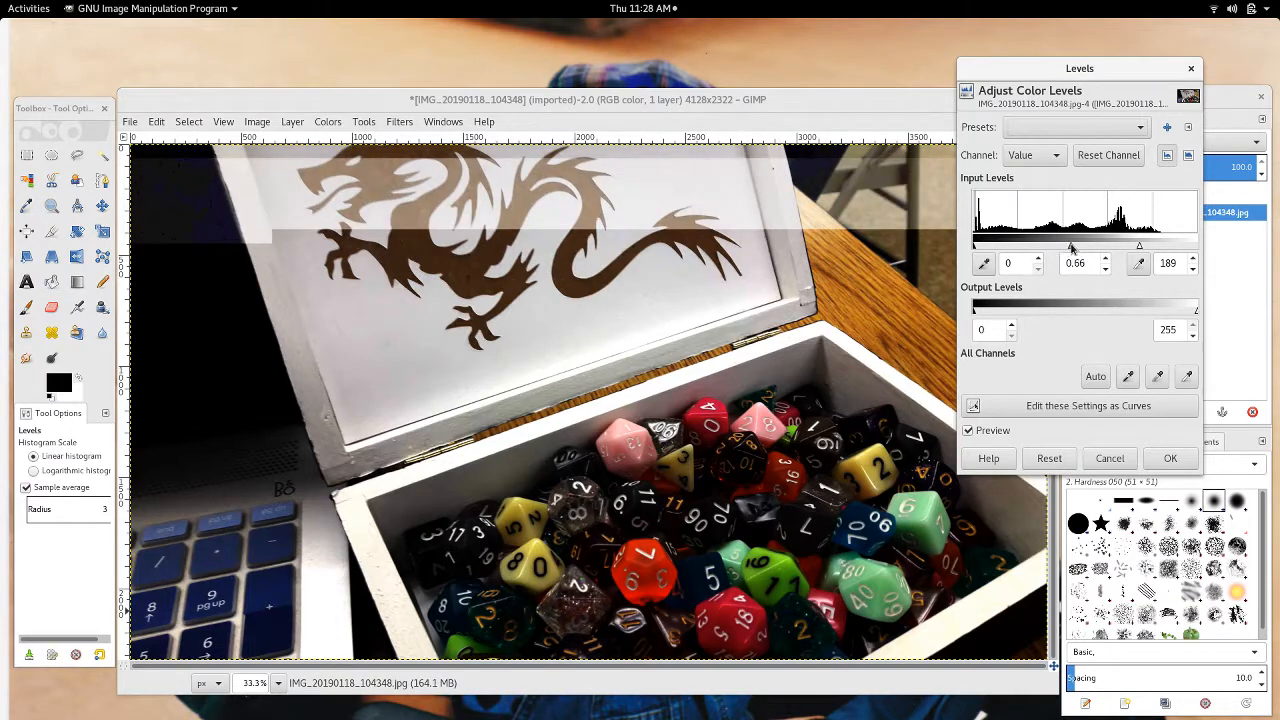
# Try the automatic levels correction for all channels, and reset the Levels settings.
pyautogui.click(1096, 376)
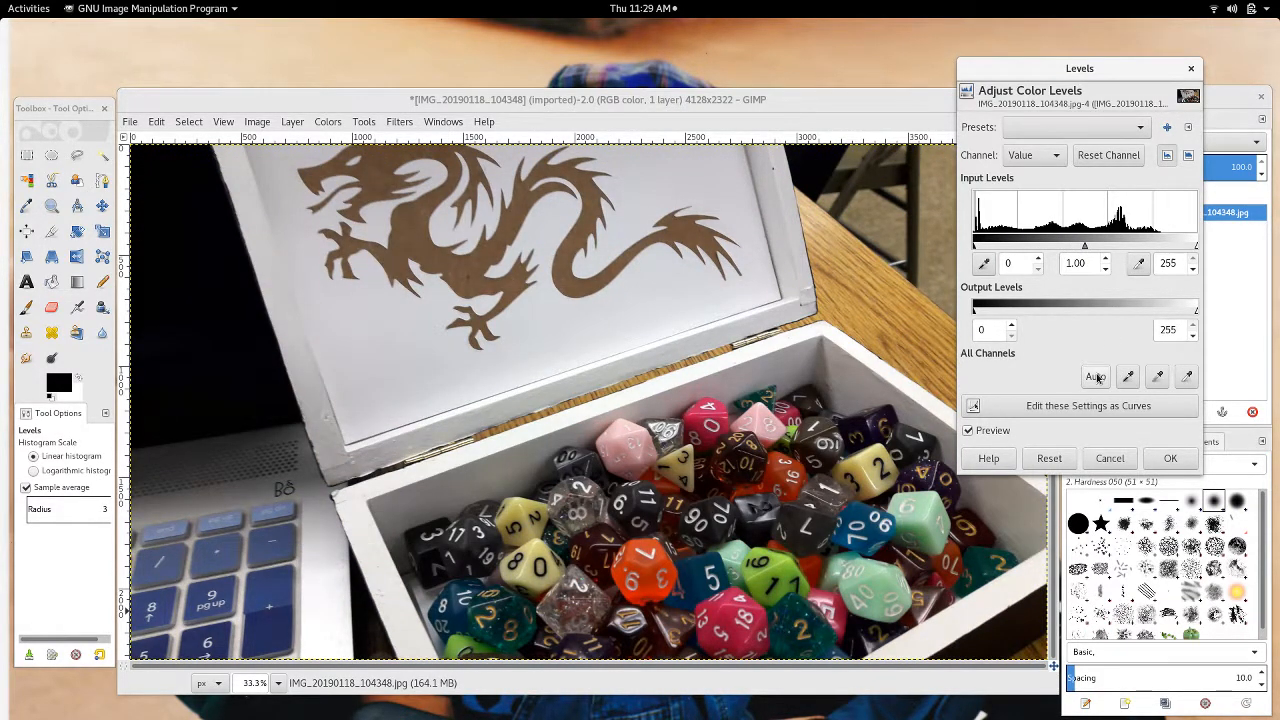
pyautogui.click(1050, 460)
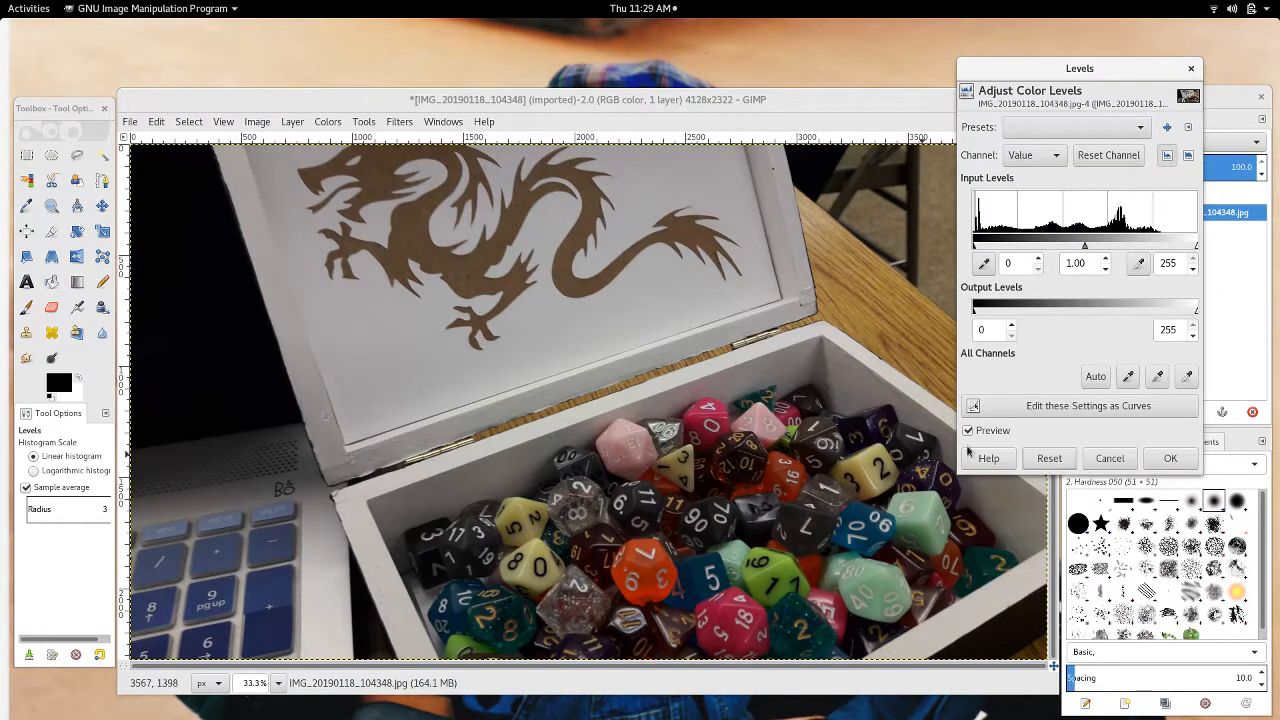
# Sample the white point from the box lid's white panel and the black point from the dark area below the box's near corner.
pyautogui.click(1186, 379)
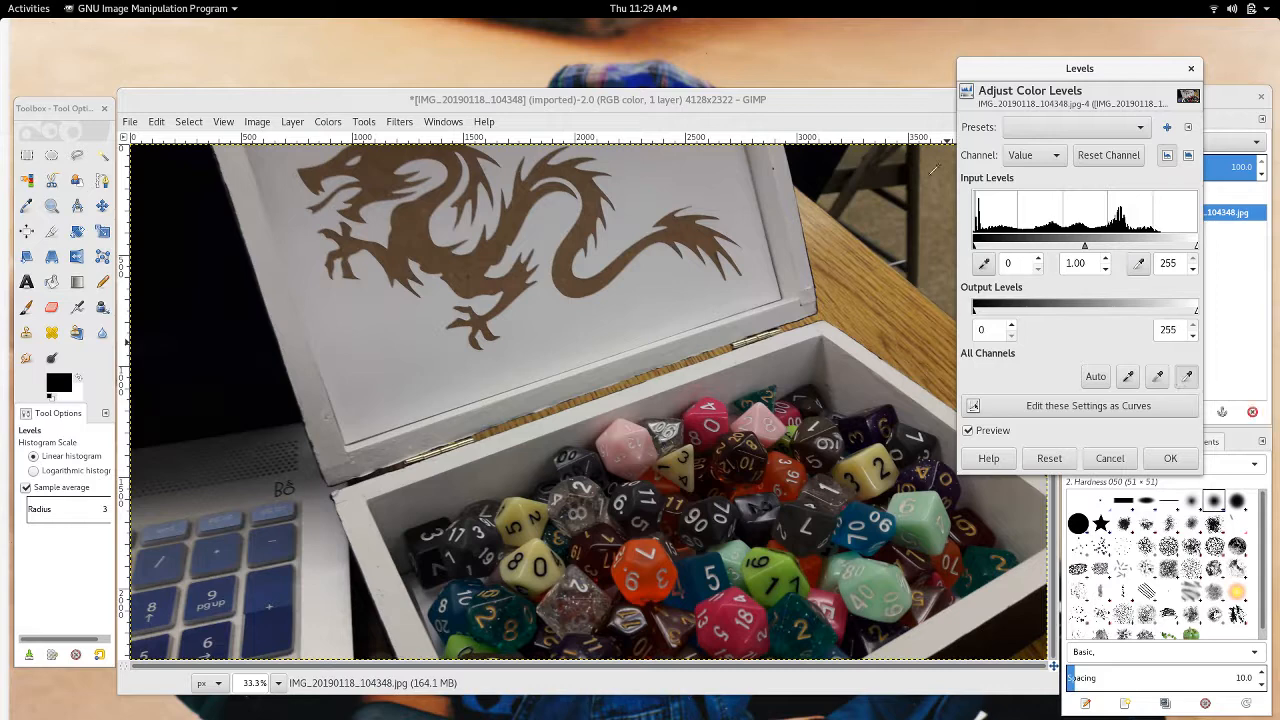
pyautogui.click(742, 211)
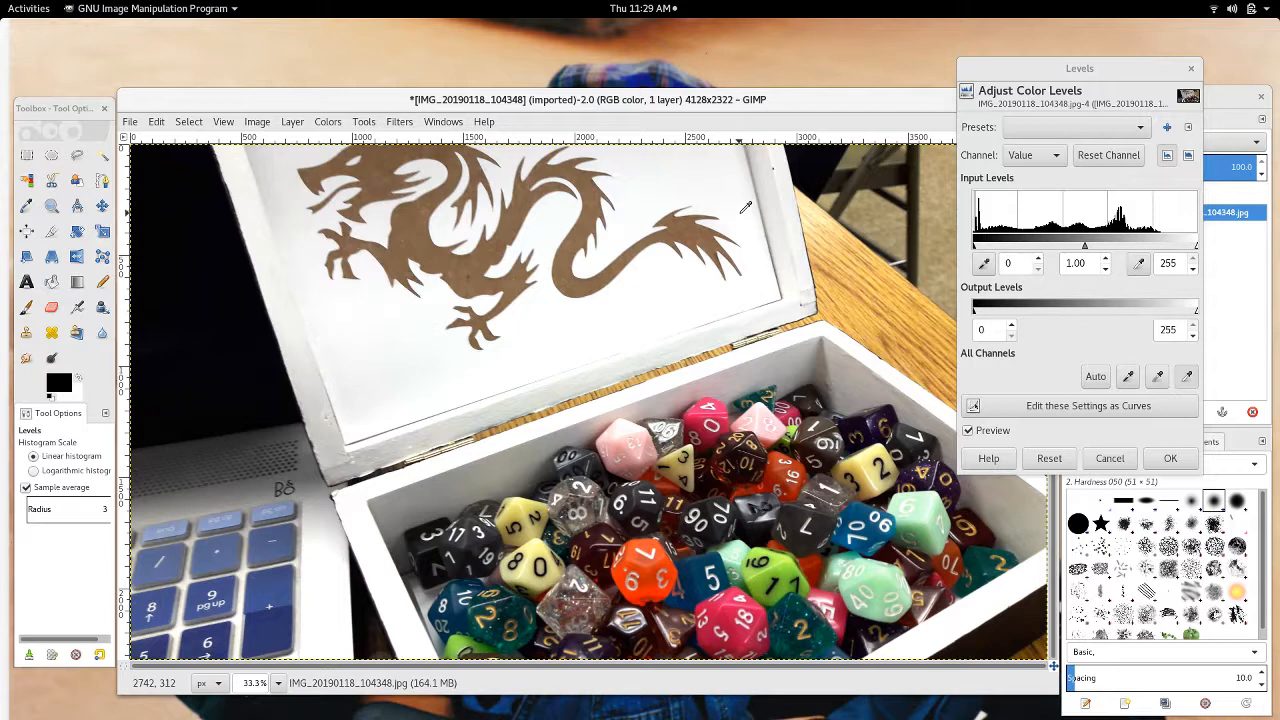
pyautogui.click(1127, 376)
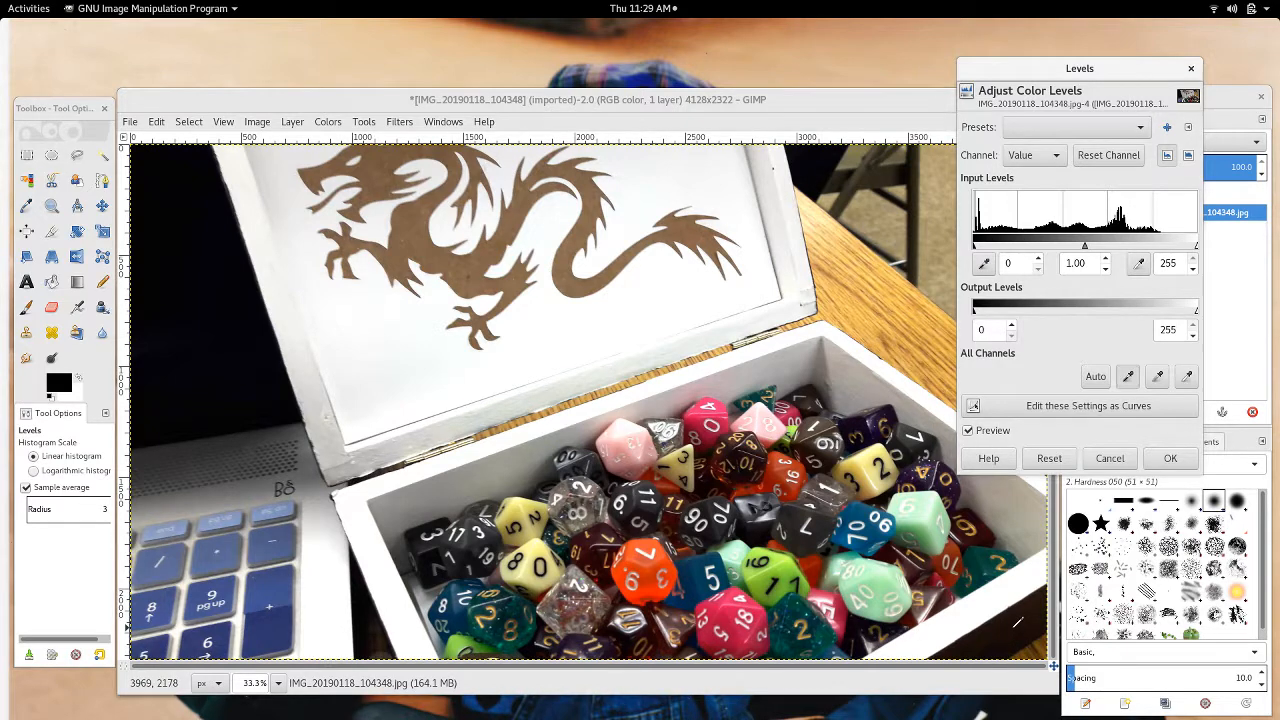
pyautogui.click(1017, 622)
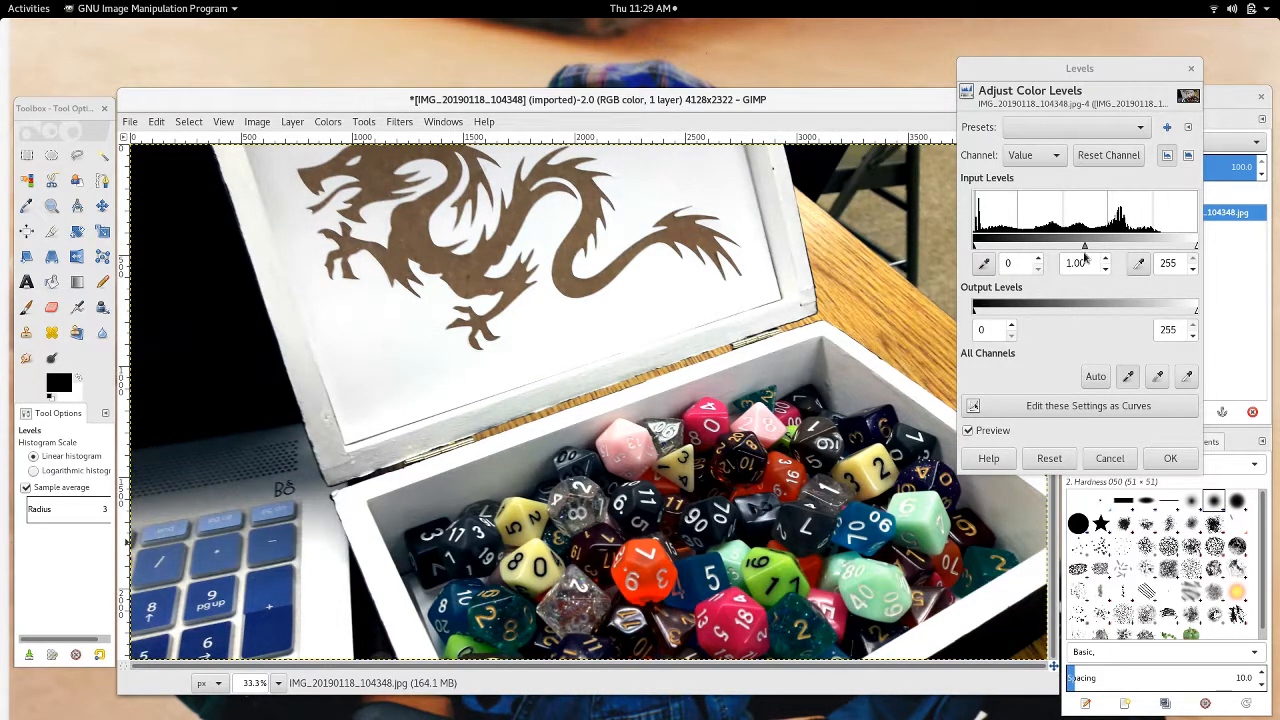
# Try raising the gamma to about 1.18, and cancel the Levels adjustment.
pyautogui.moveTo(1088, 249); pyautogui.dragTo(1106, 249)
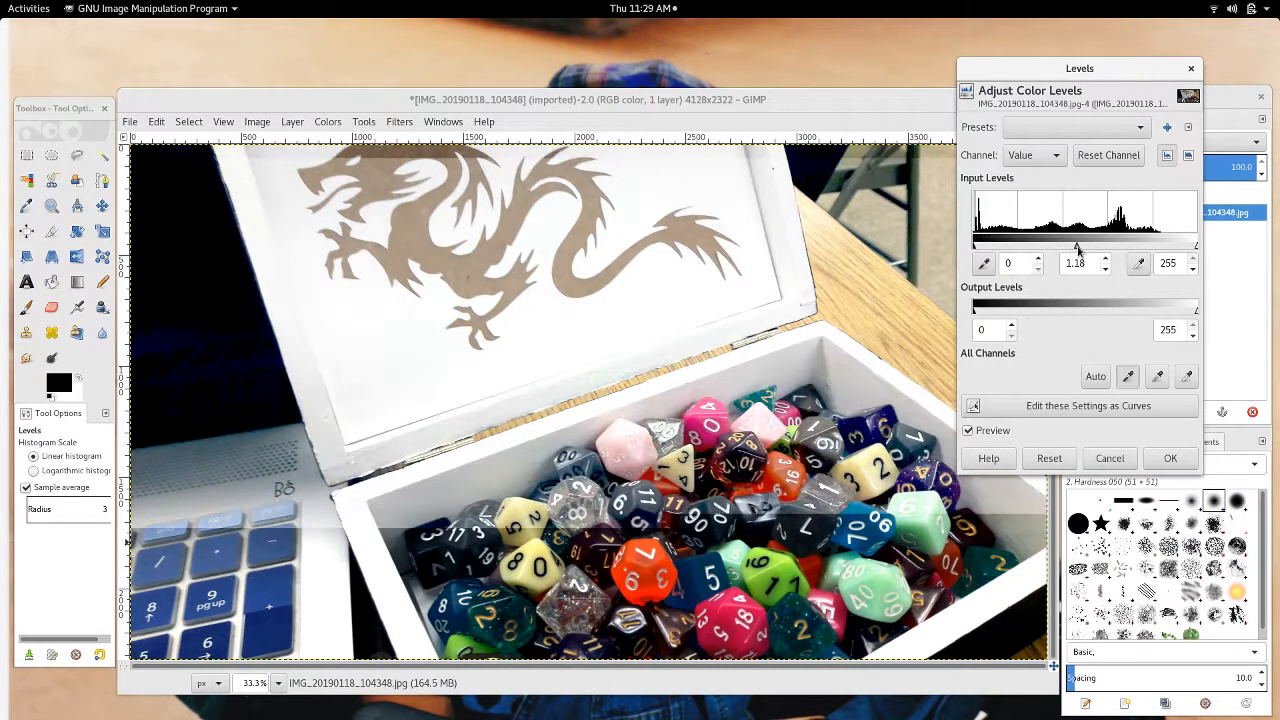
pyautogui.click(1108, 458)
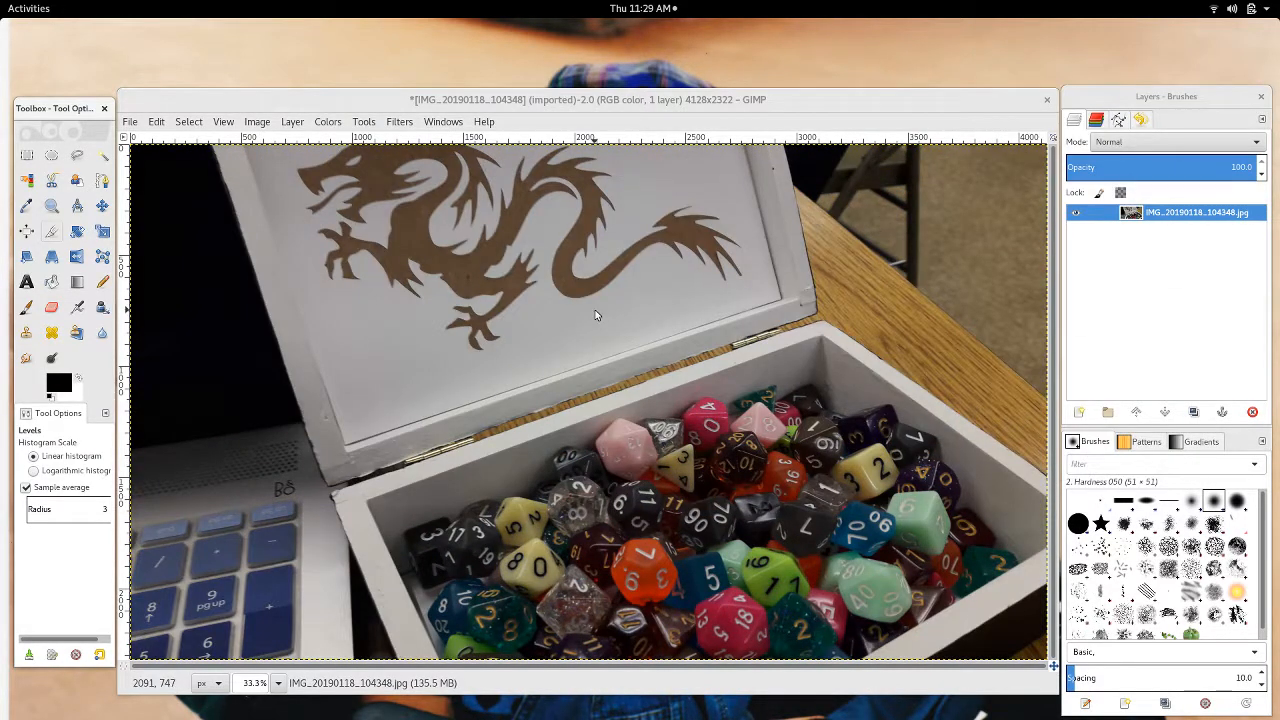
# Try shifting only the red tones of the photo with Hue-Saturation, setting their hue to about 72.
pyautogui.click(325, 122)
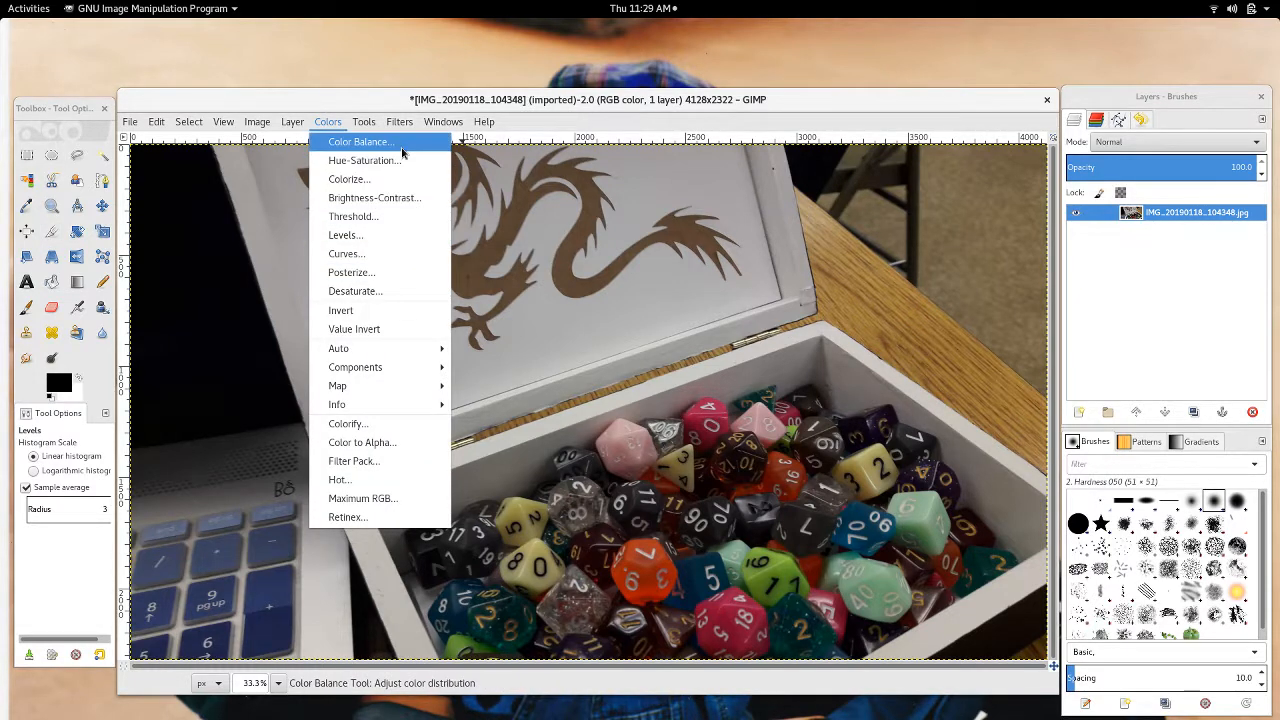
pyautogui.click(362, 161)
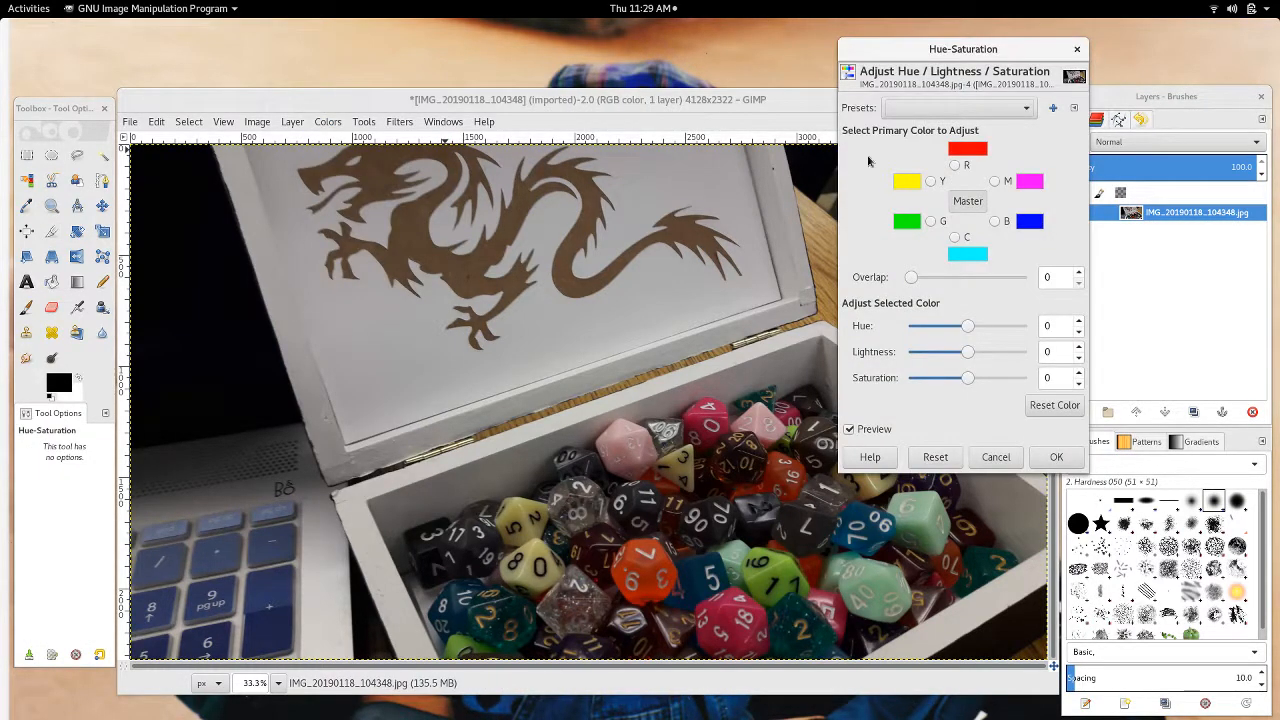
pyautogui.click(956, 166)
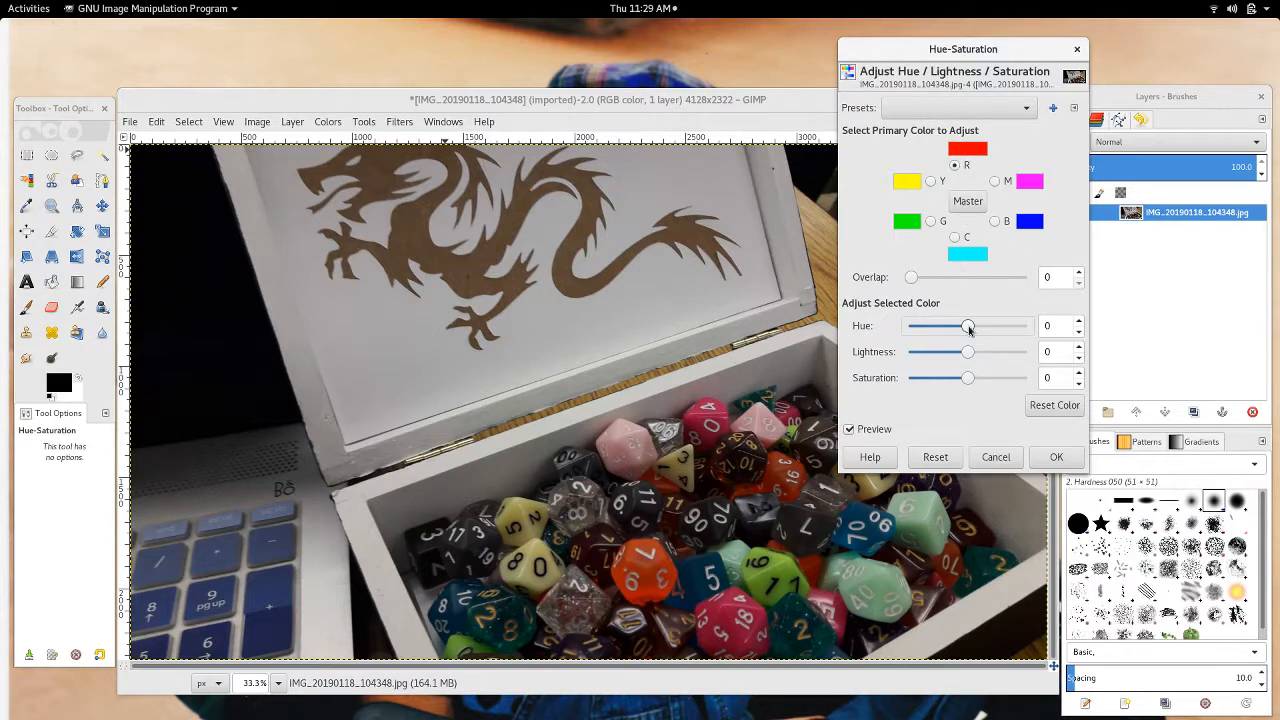
pyautogui.moveTo(968, 328)
pyautogui.mouseDown()
pyautogui.moveTo(914, 327)
pyautogui.moveTo(990, 327)
pyautogui.mouseUp()
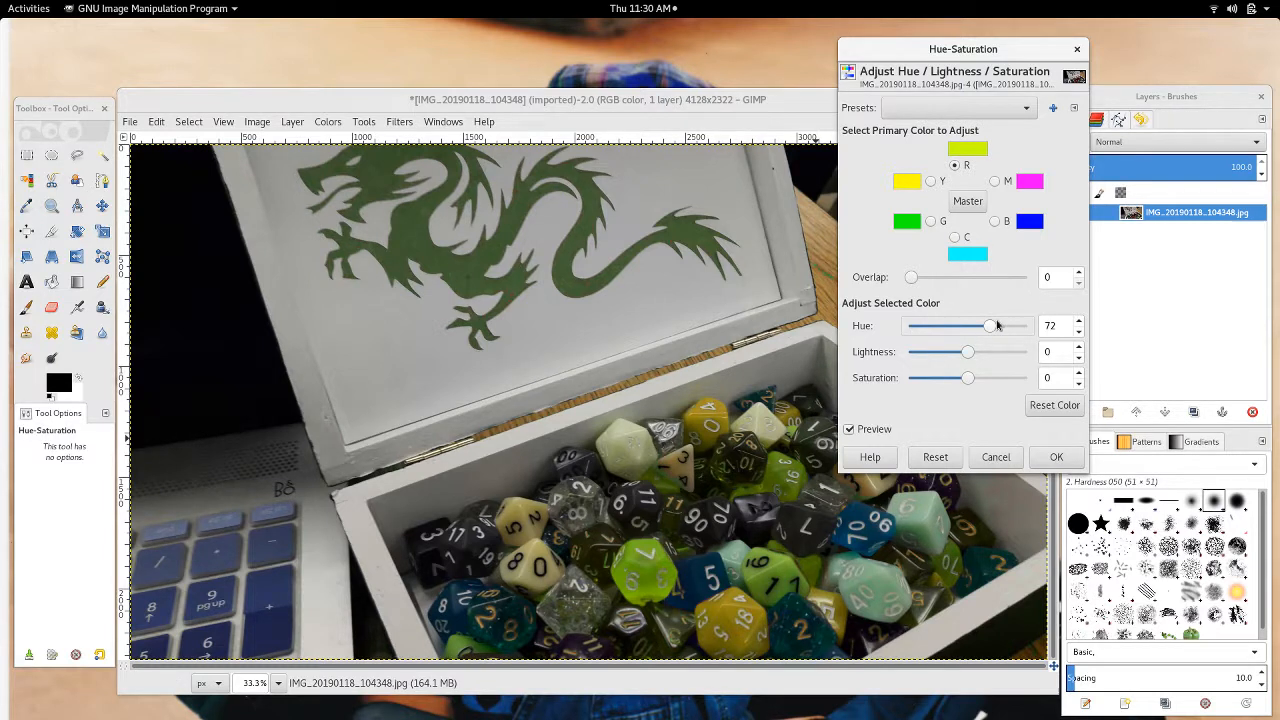
# Try hue -19, lightness -8 and saturation -100 on the reds, switch back to the master colour, and cancel Hue-Saturation.
pyautogui.moveTo(997, 326); pyautogui.dragTo(900, 386)
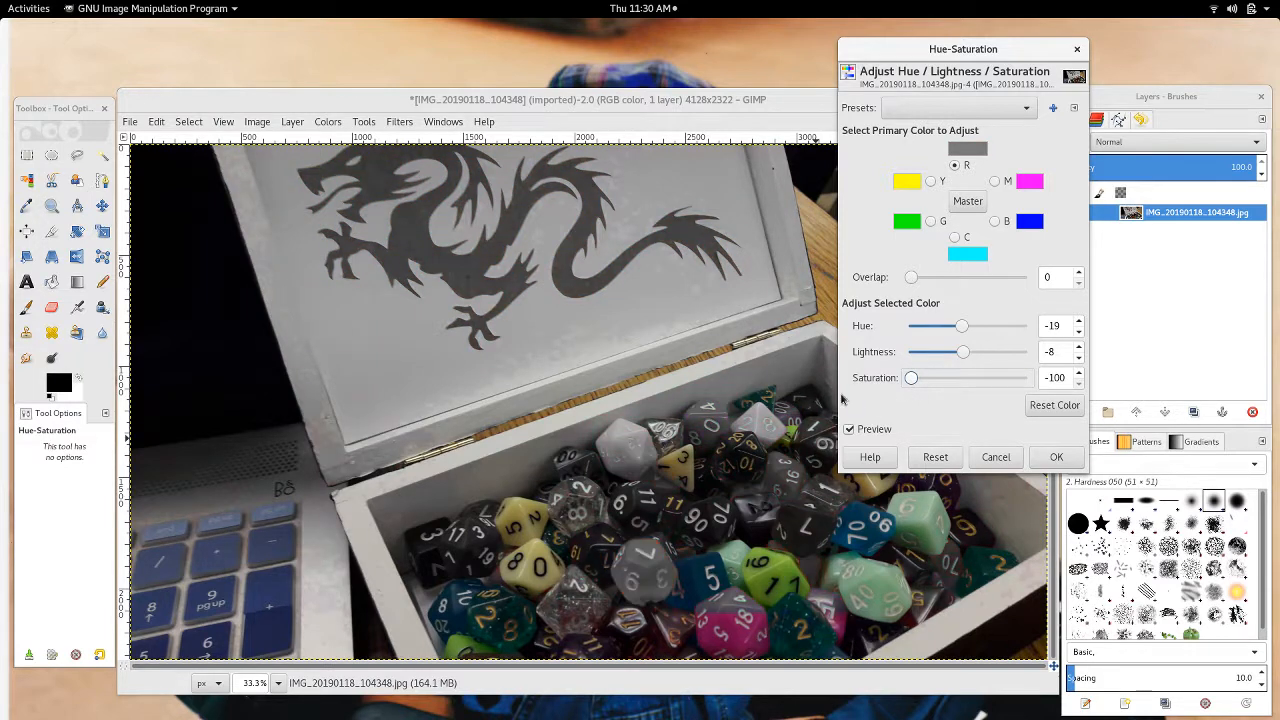
pyautogui.click(962, 203)
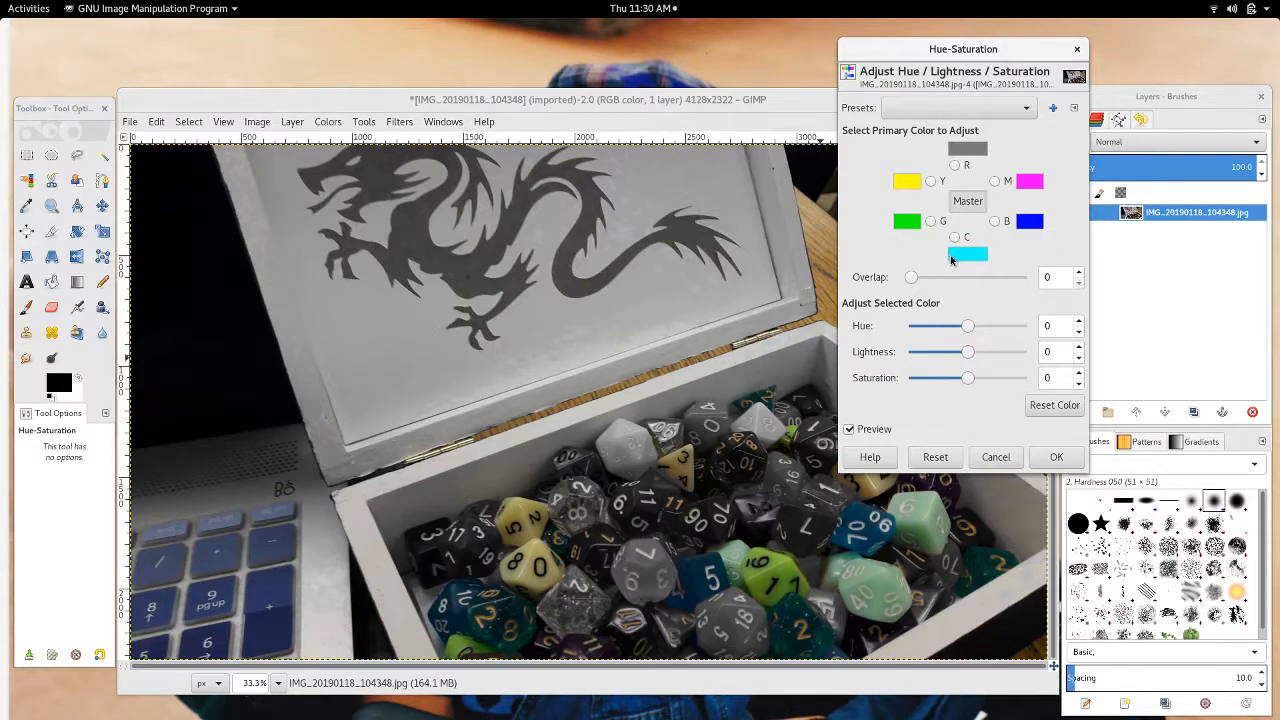
pyautogui.click(986, 459)
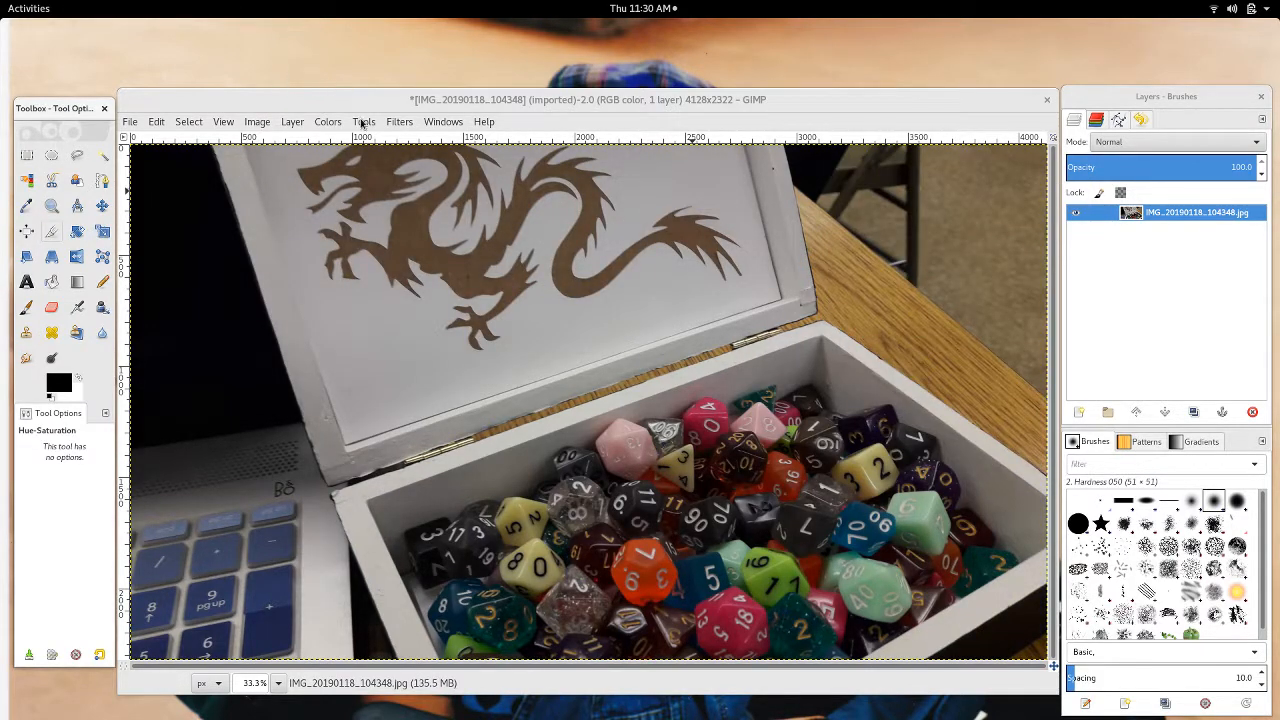
# Preview the Colorize effect on the whole photo and cancel it.
pyautogui.click(362, 122)
pyautogui.moveTo(328, 122)
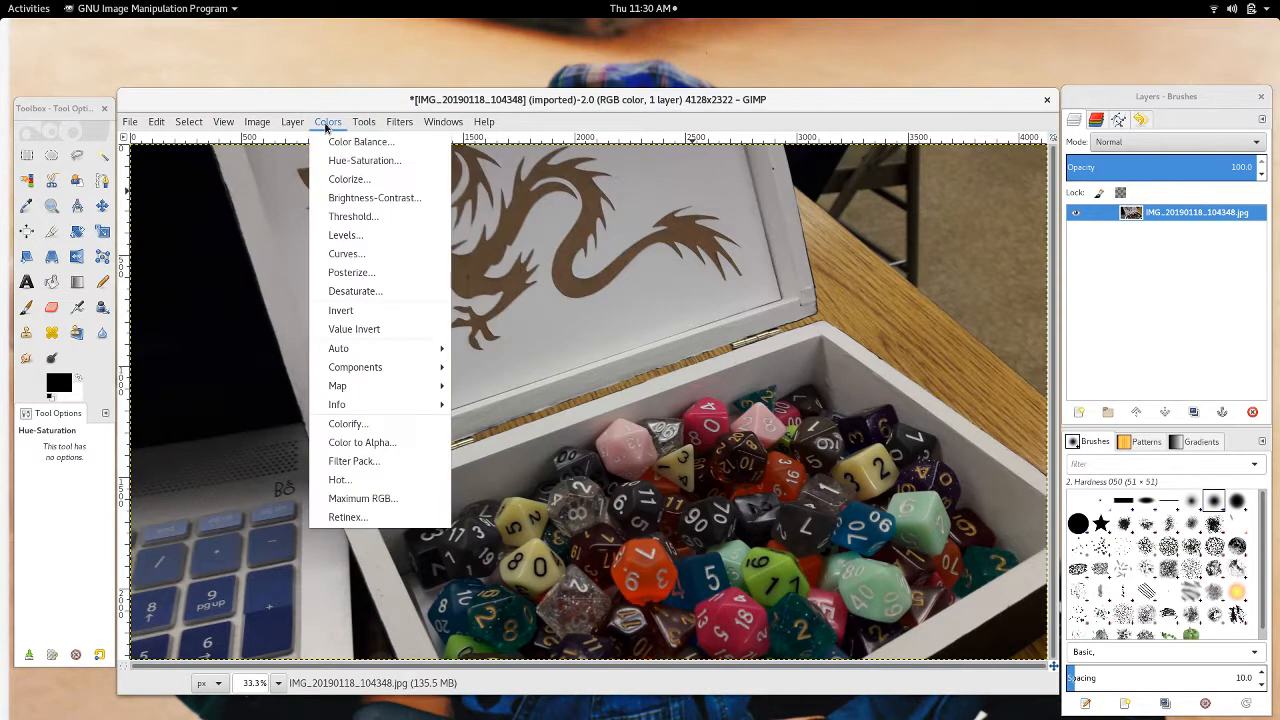
pyautogui.click(356, 186)
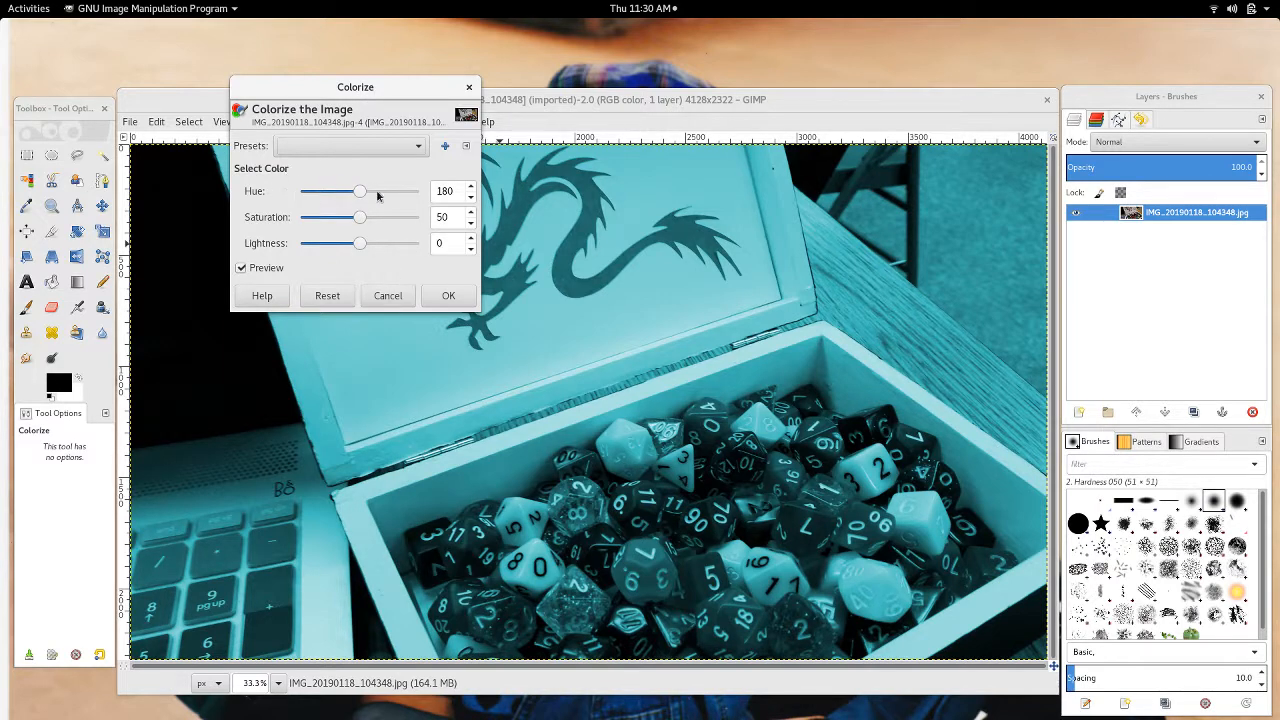
pyautogui.click(388, 295)
# Adjust the photo with Brightness-Contrast, setting the brightness to 1 and the contrast to 127.
pyautogui.click(332, 122)
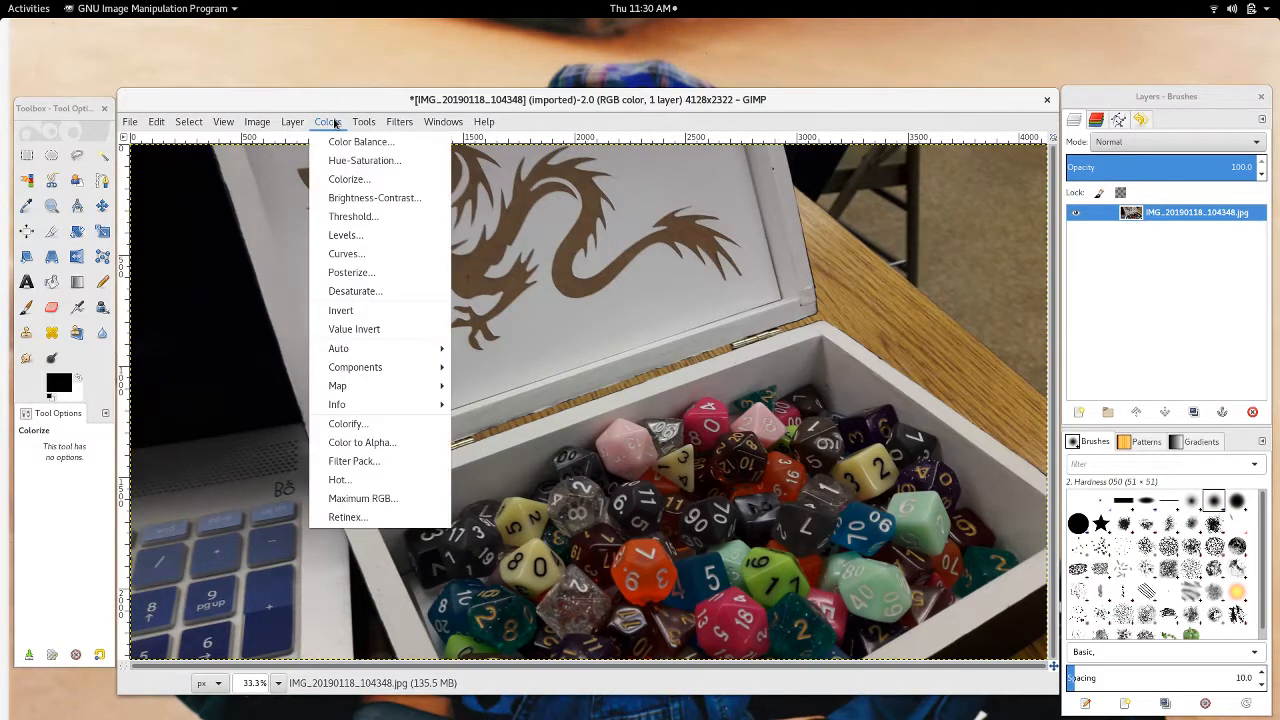
pyautogui.click(425, 203)
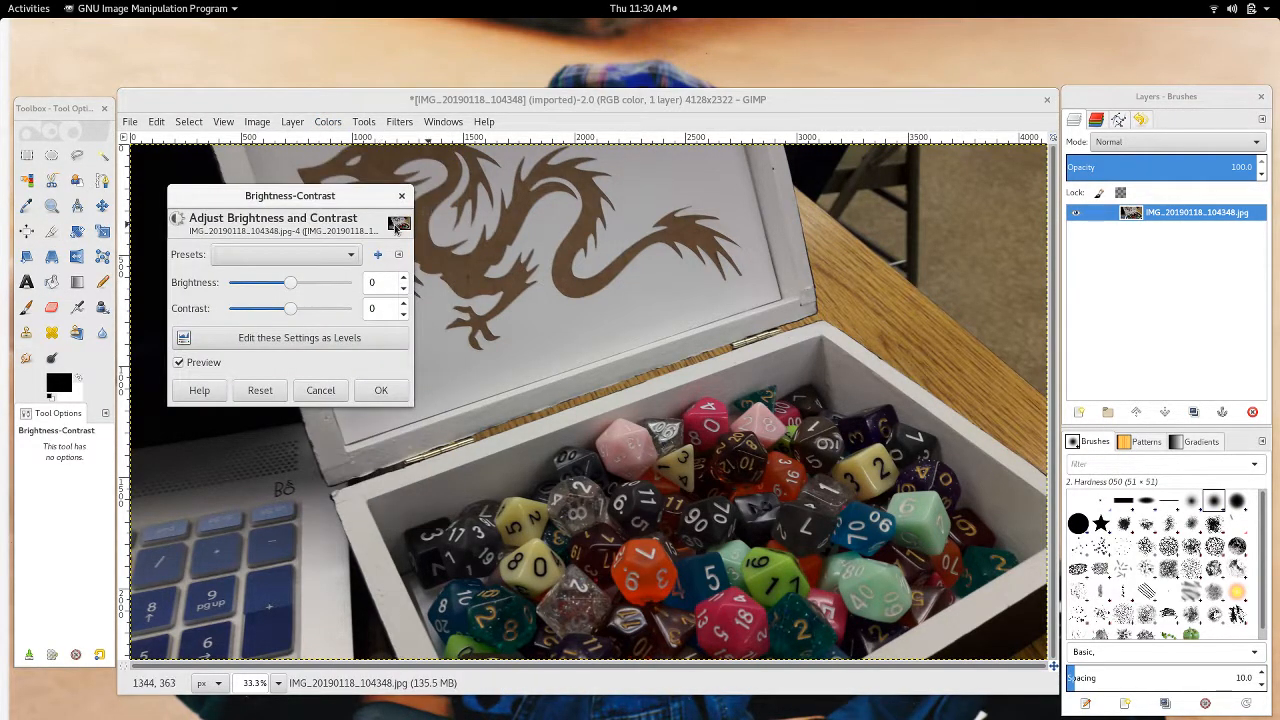
pyautogui.moveTo(289, 283); pyautogui.dragTo(356, 311)
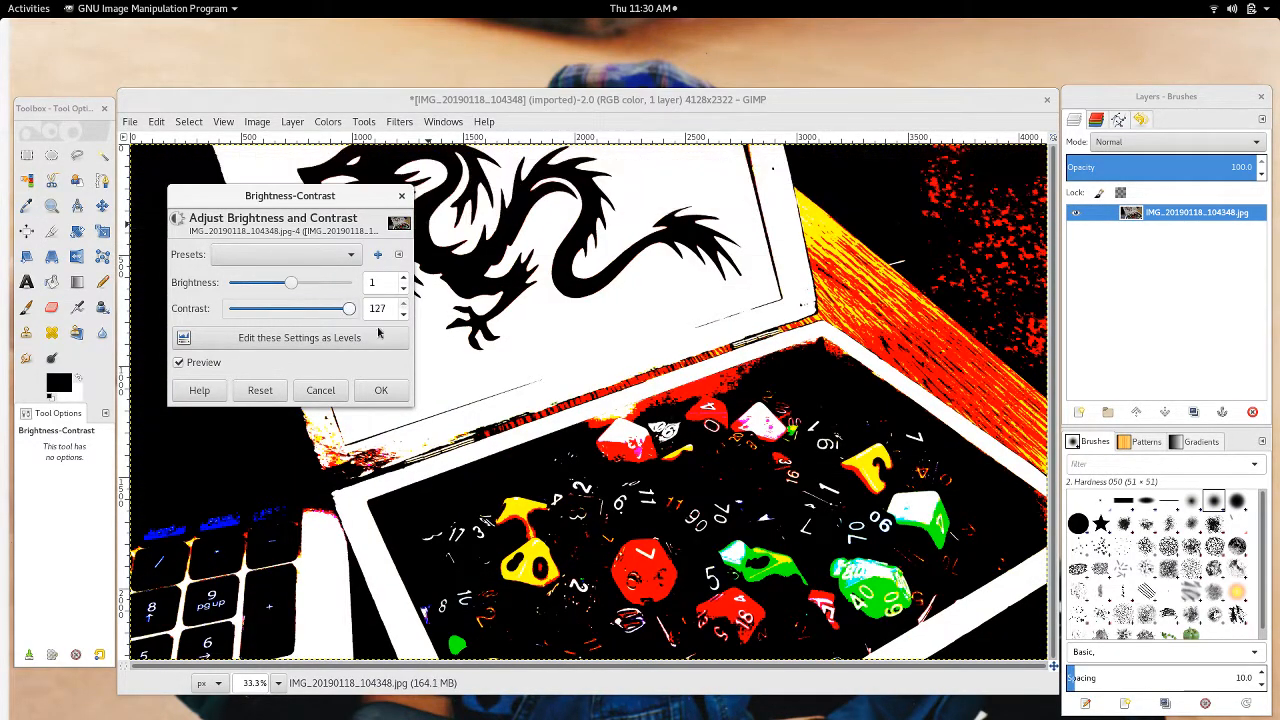